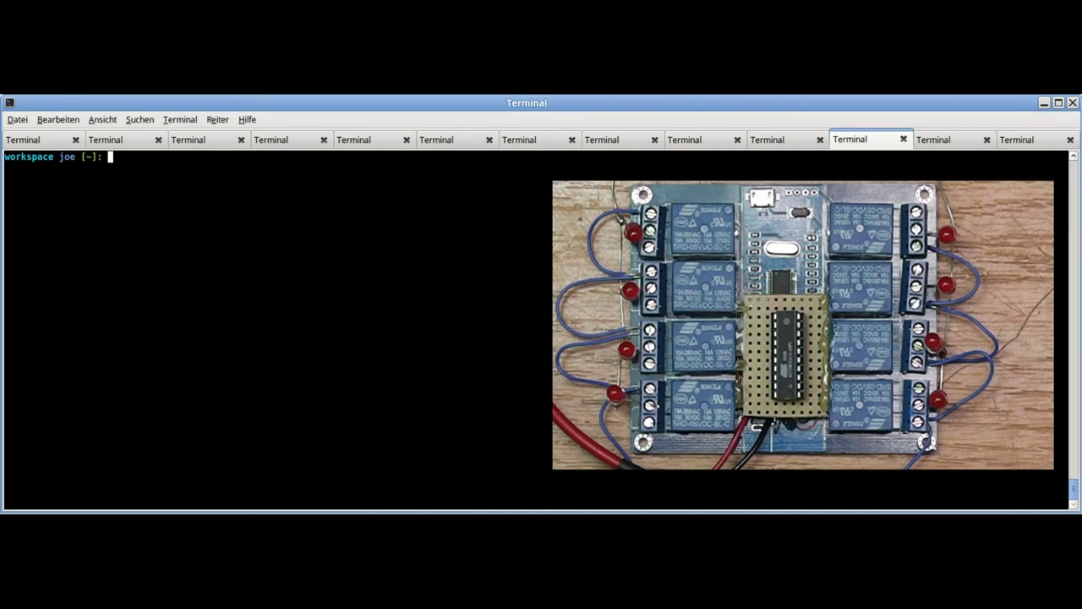
# Check the kernel log with dmesg until the newly connected USB-serial converter and its device name are listed.
pyautogui.write('dmesg')
pyautogui.press('Return')
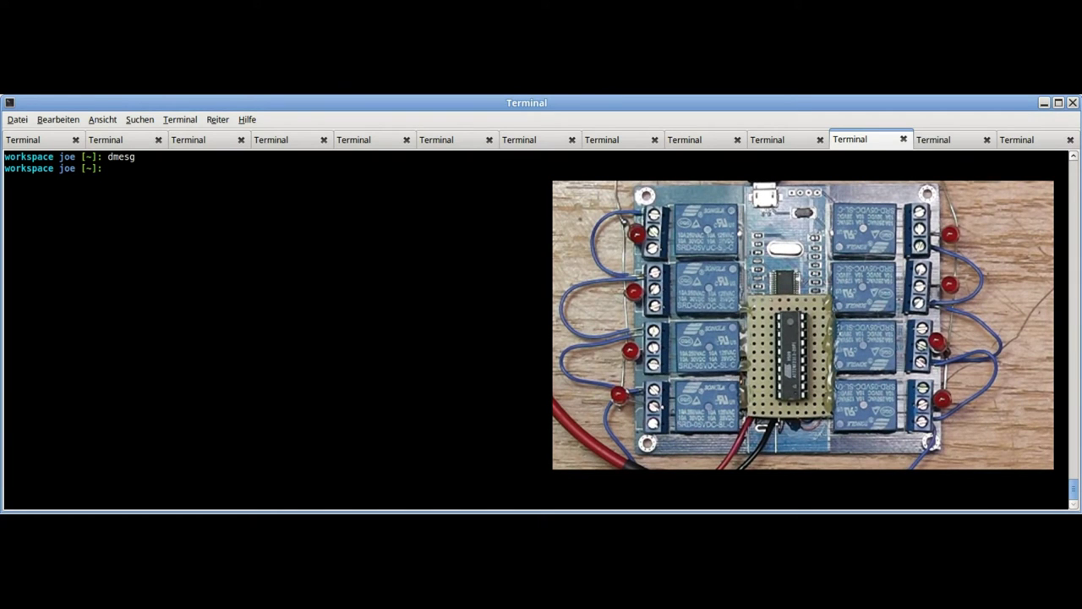
pyautogui.press('Up')
pyautogui.press('Return')
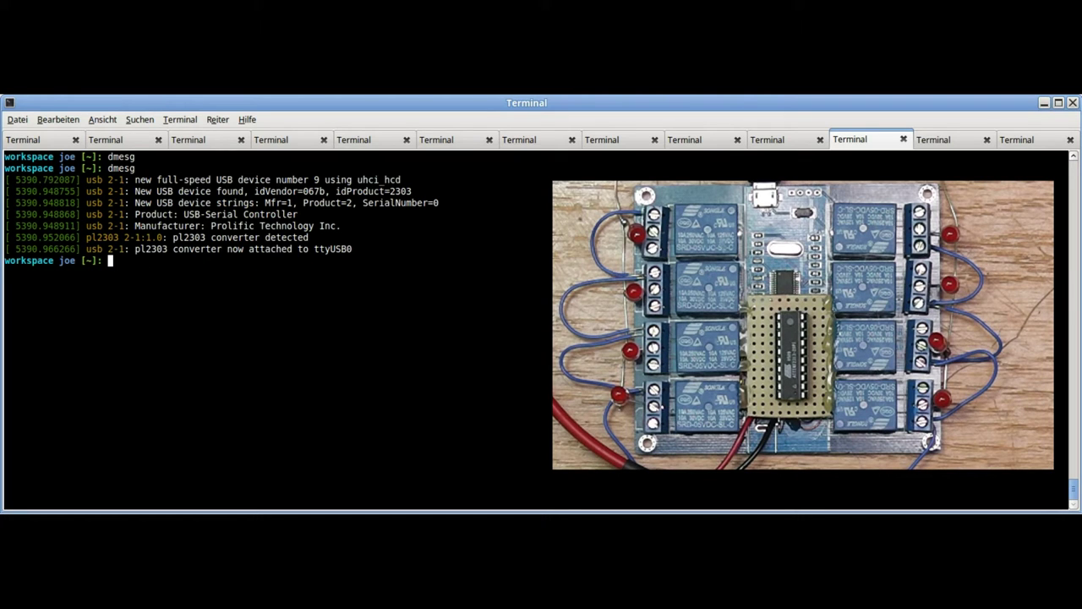
# Open a picocom session on /dev/ttyUSB0 at 9600 baud and enable local echo.
pyautogui.write('picocom --baud 9600 /dev')
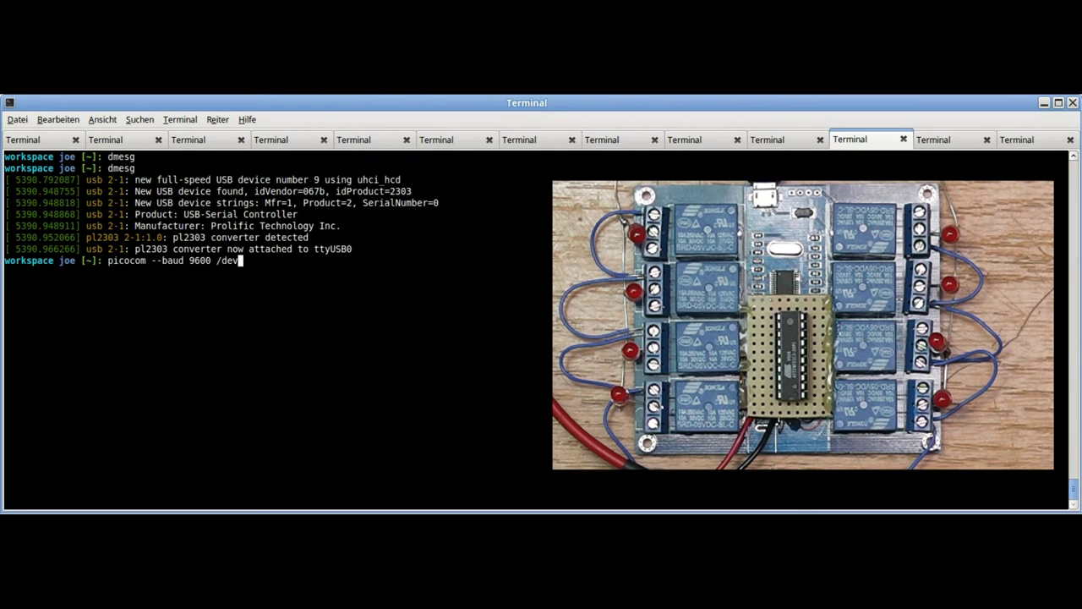
pyautogui.write('/ttyUSB0')
pyautogui.press('Return')
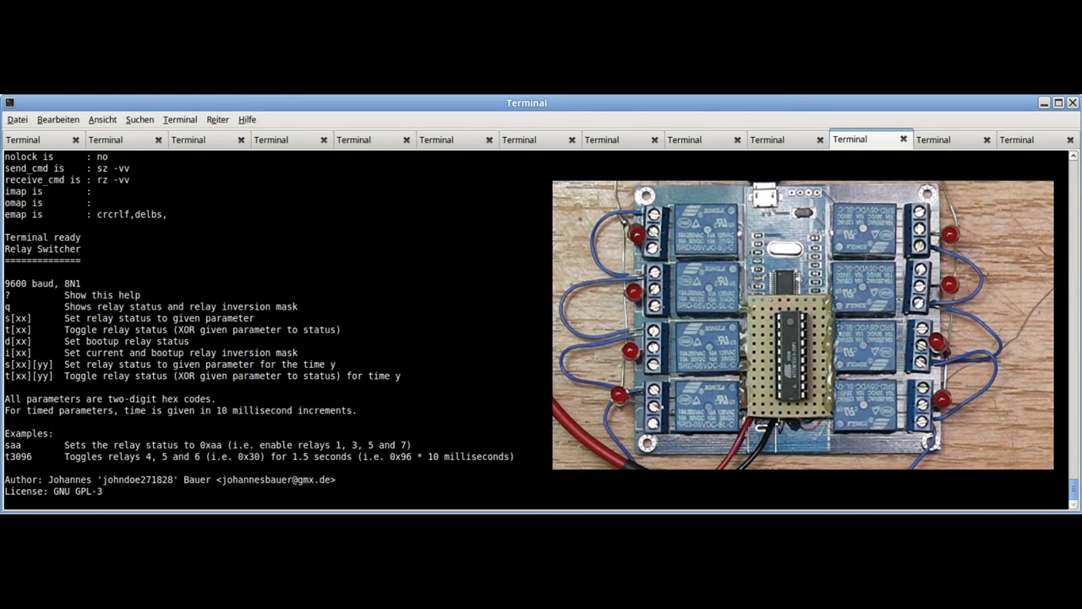
pyautogui.hotkey('ctrl', 'a')
pyautogui.hotkey('ctrl', 'c')
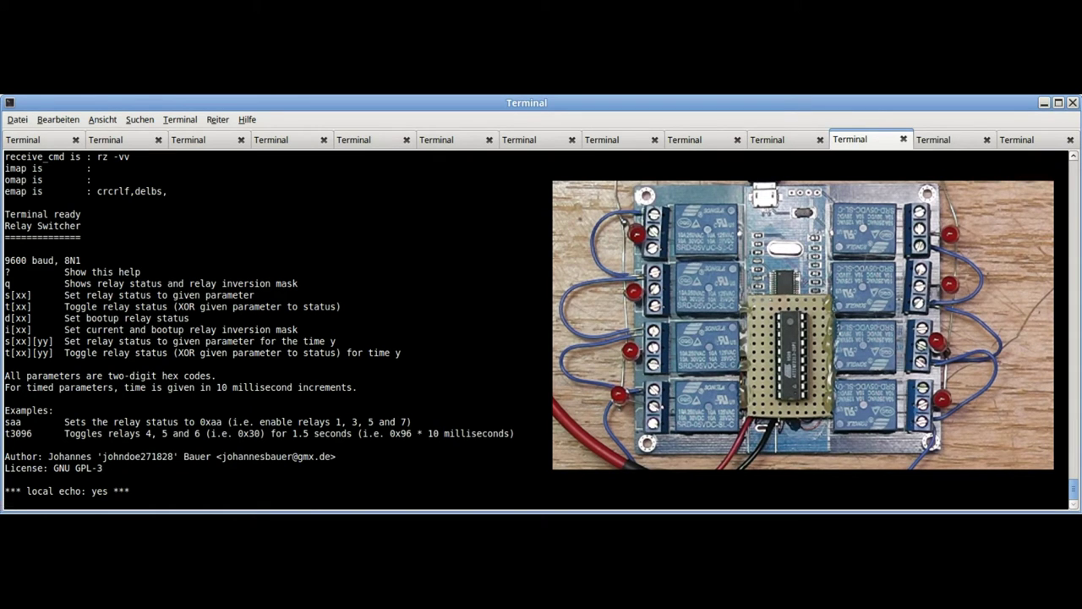
# Switch on only the first relay with s01, querying the relay status with q before and after.
pyautogui.write('q')
pyautogui.press('Return')
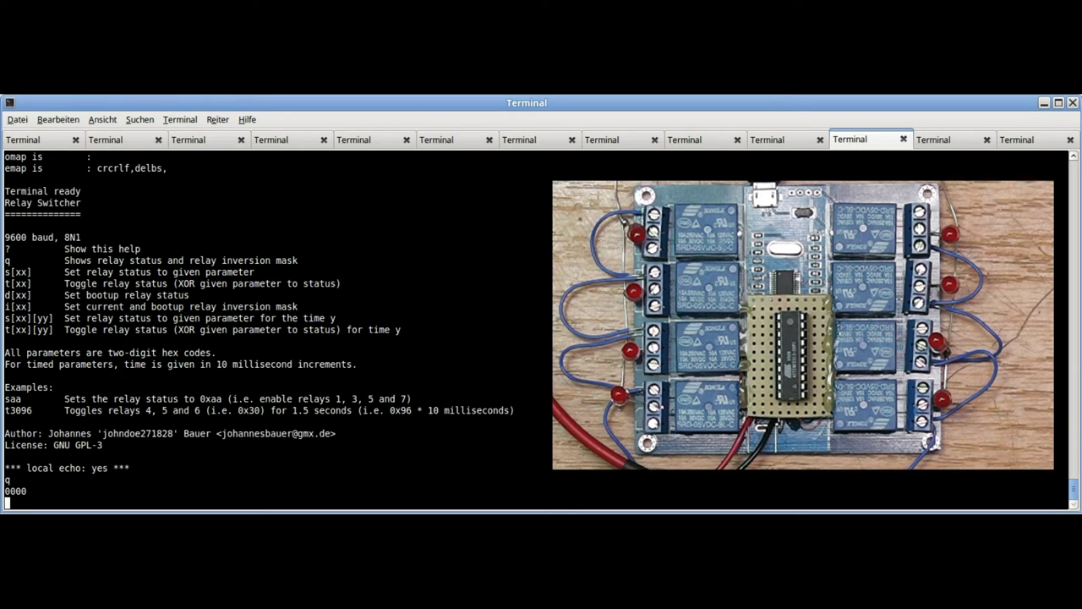
pyautogui.write('s01')
pyautogui.press('Return')
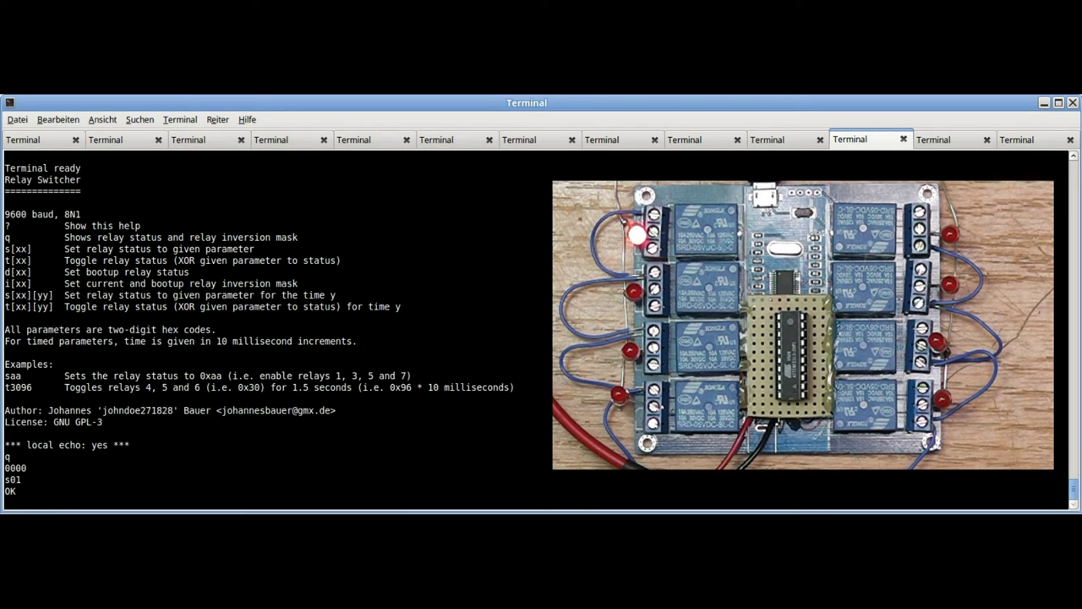
pyautogui.write('q')
pyautogui.press('Return')
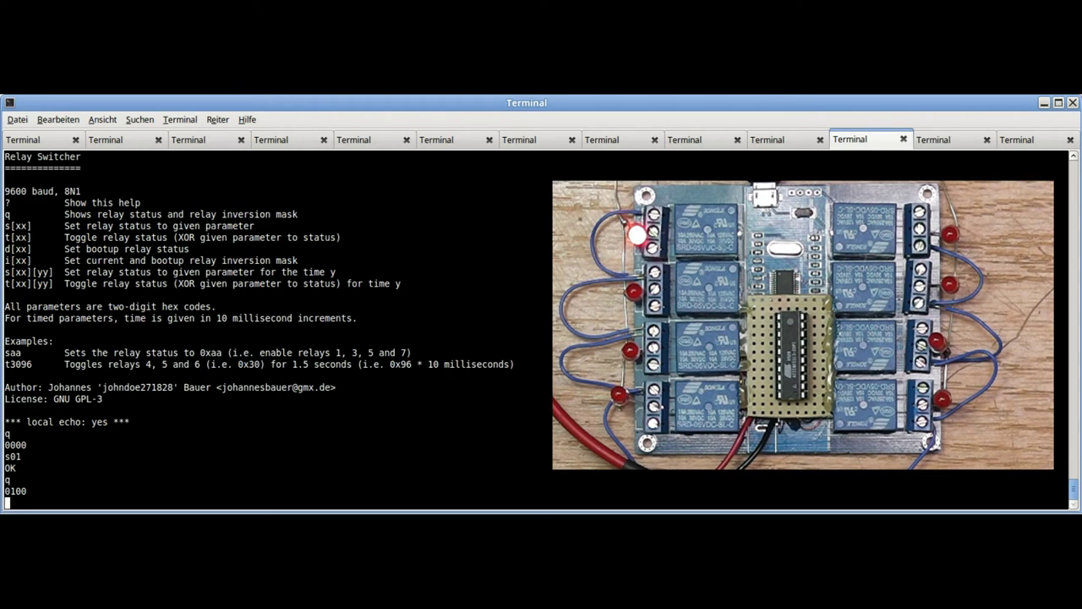
# Switch on the second, third and fourth relays one at a time with s02, s04 and s08, and all first four together with s0f.
pyautogui.write('s02')
pyautogui.press('Return')
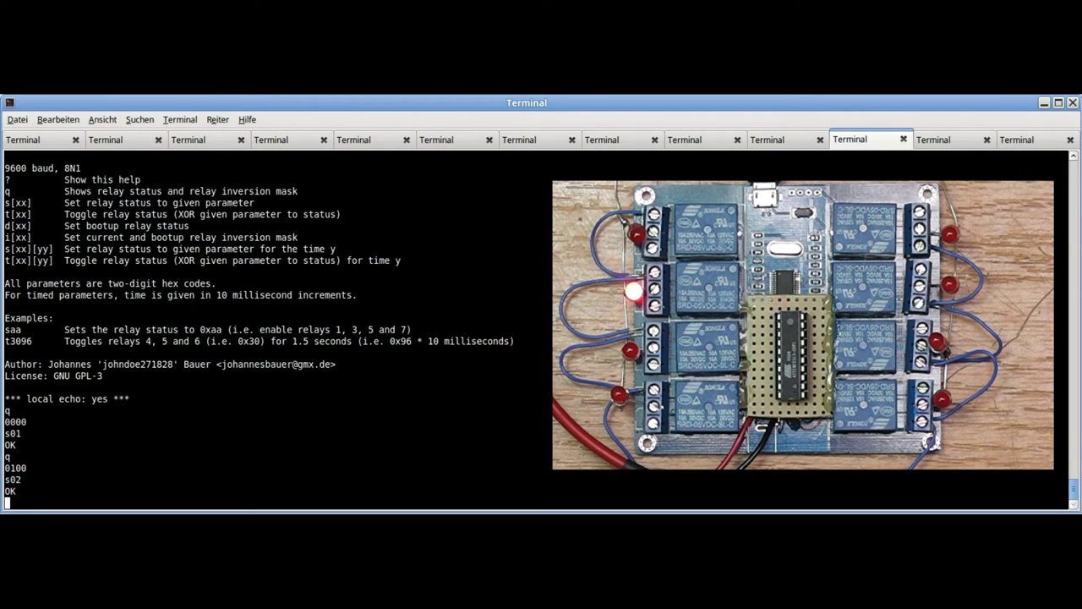
pyautogui.write('s04')
pyautogui.press('Return')
pyautogui.write('s08')
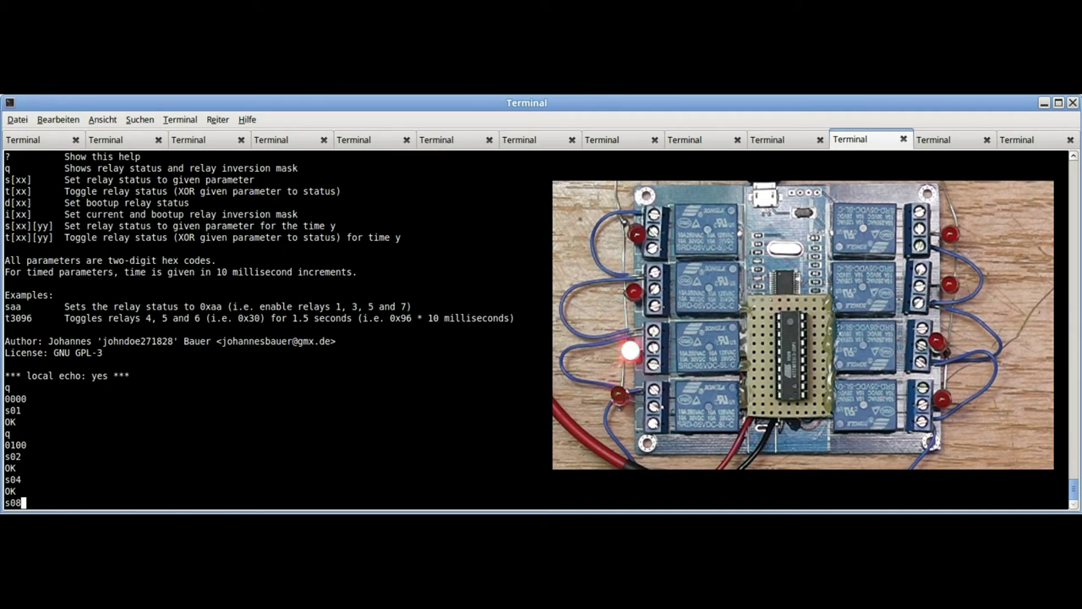
pyautogui.press('Return')
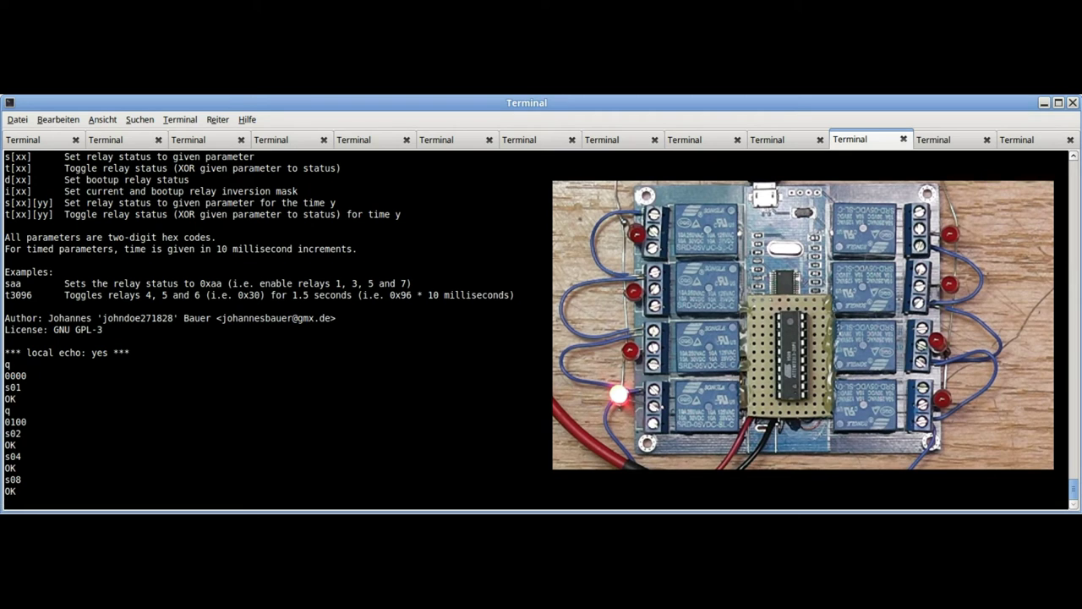
pyautogui.write('s0f')
pyautogui.press('Return')
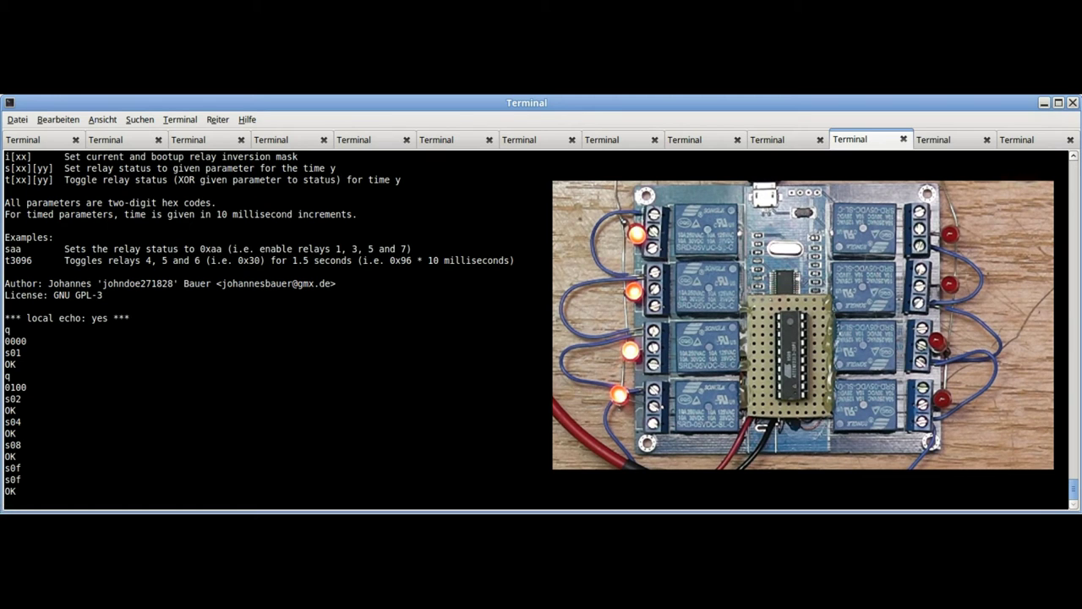
# Toggle the seventh relay twice with t40, and once more as a one-second timed toggle with t4064.
pyautogui.write('t40')
pyautogui.press('Return')
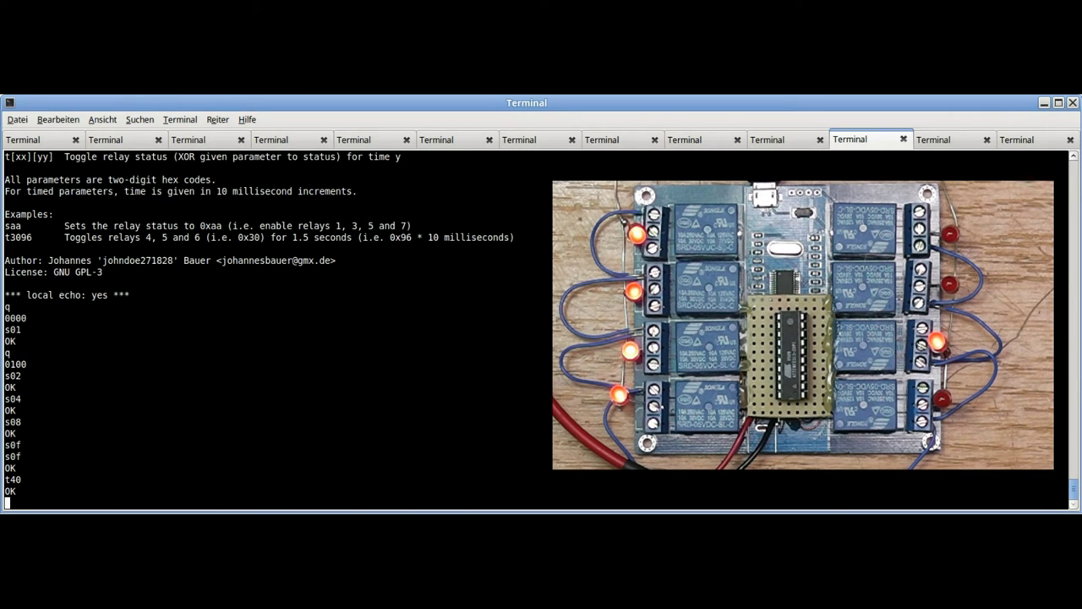
pyautogui.write('t40')
pyautogui.press('Return')
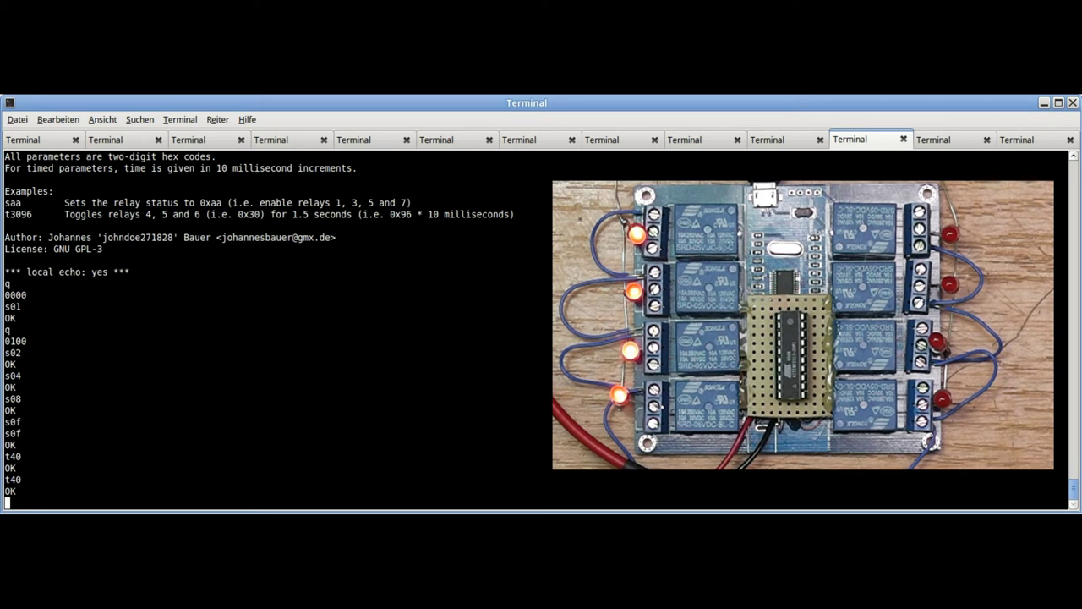
pyautogui.write('t4064')
pyautogui.press('Return')
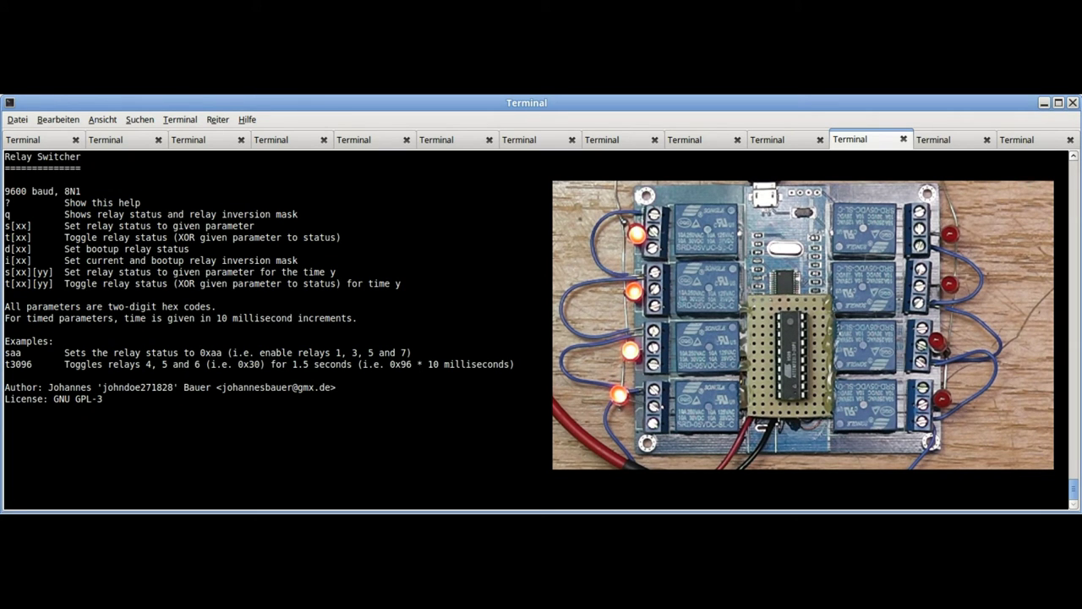
# Invert the first relay with mask i01, set the relay status to 00, and query the status and inversion mask.
pyautogui.write('i01')
pyautogui.press('Return')
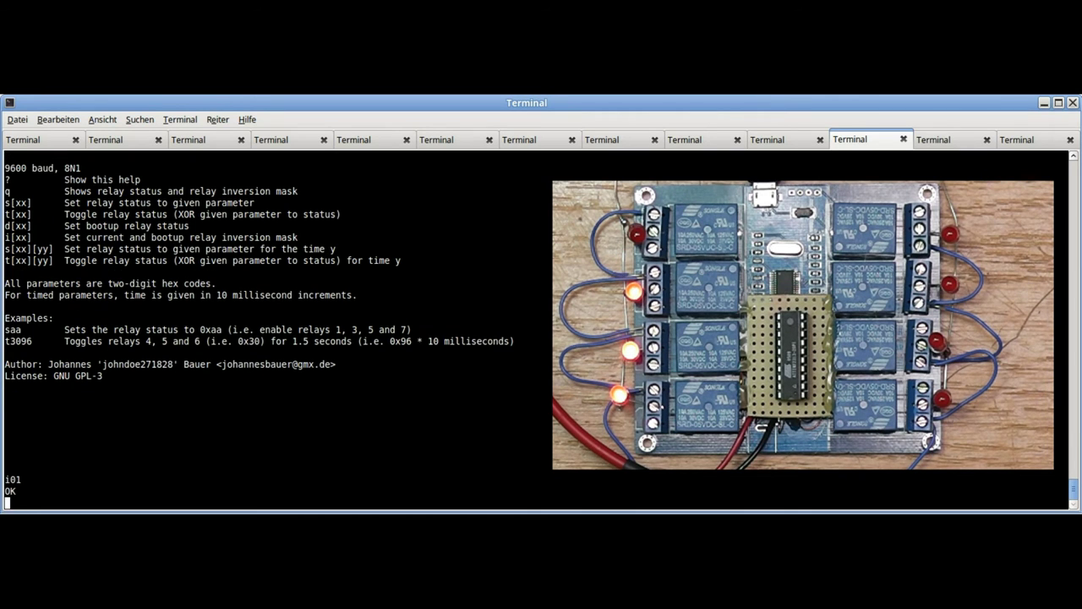
pyautogui.write('s00')
pyautogui.press('Return')
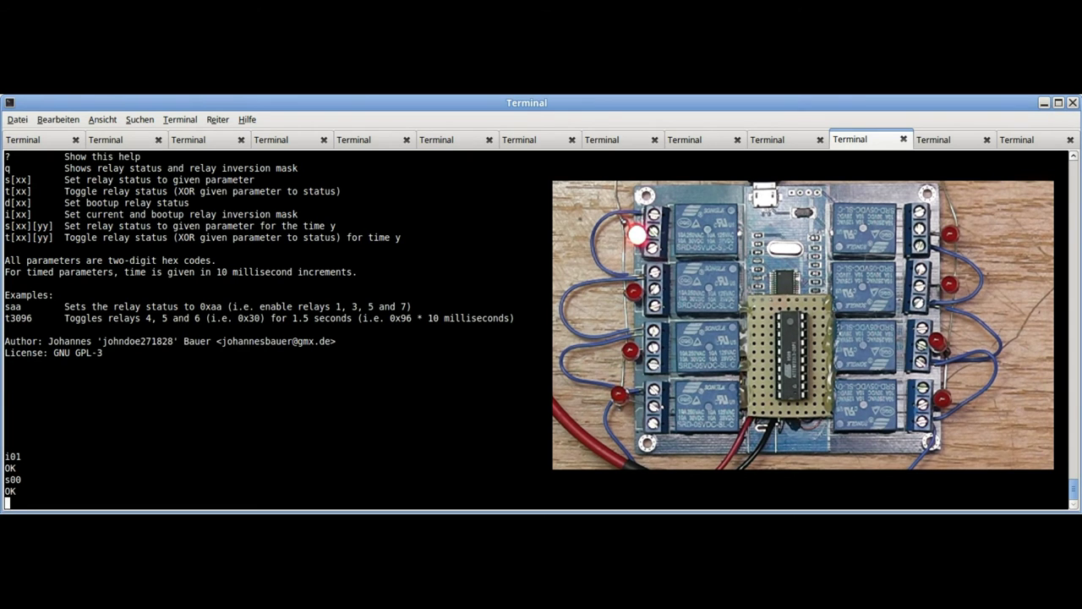
pyautogui.write('q')
pyautogui.press('Return')
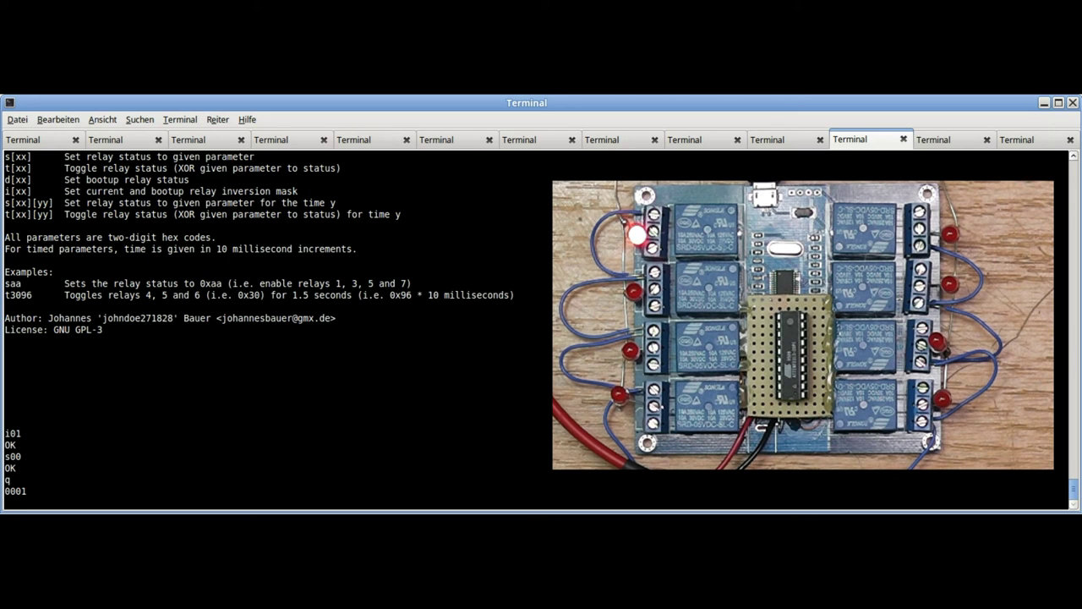
# Set the bootup relay status to 55 with the d command and query the current relay status.
pyautogui.write('d55')
pyautogui.press('Return')
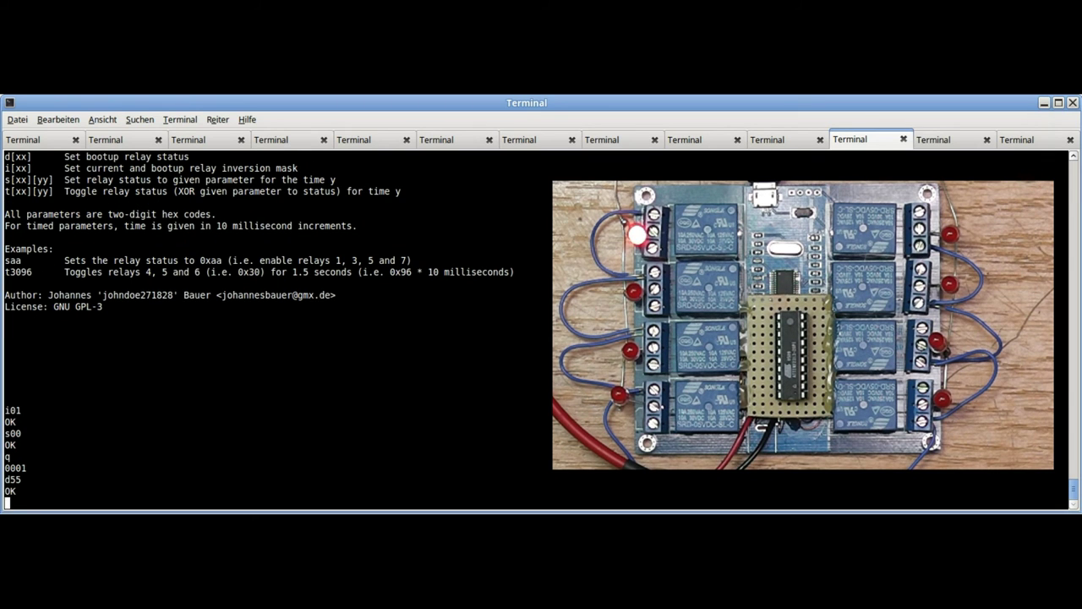
pyautogui.write('q')
pyautogui.press('Return')
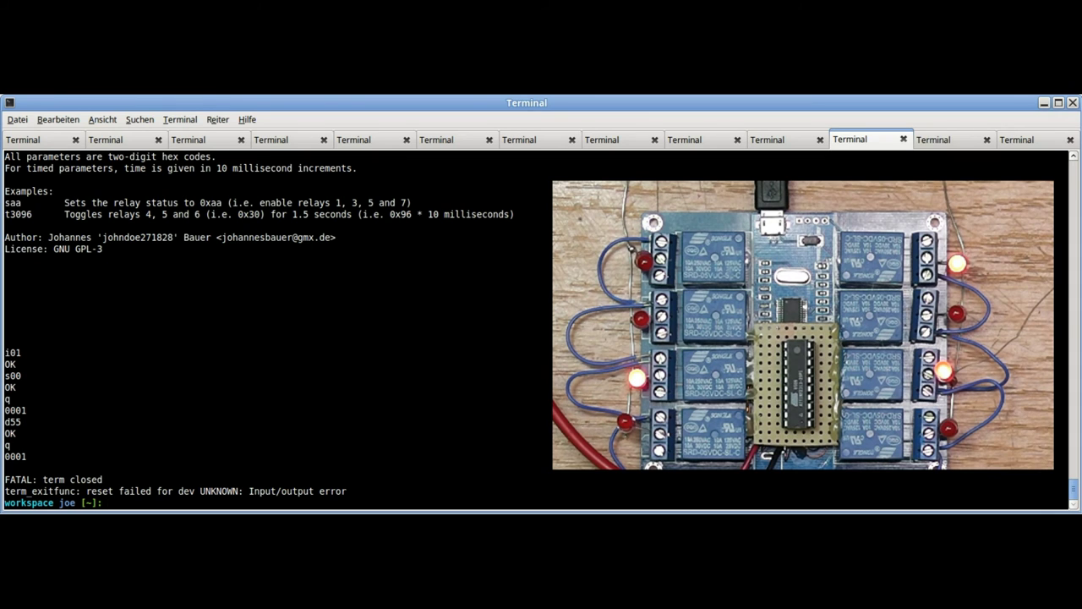
# Reconnect to the restarted relay board by rerunning picocom on /dev/ttyUSB0 at 9600 baud with local echo enabled.
pyautogui.press('Up')
pyautogui.press('Return')
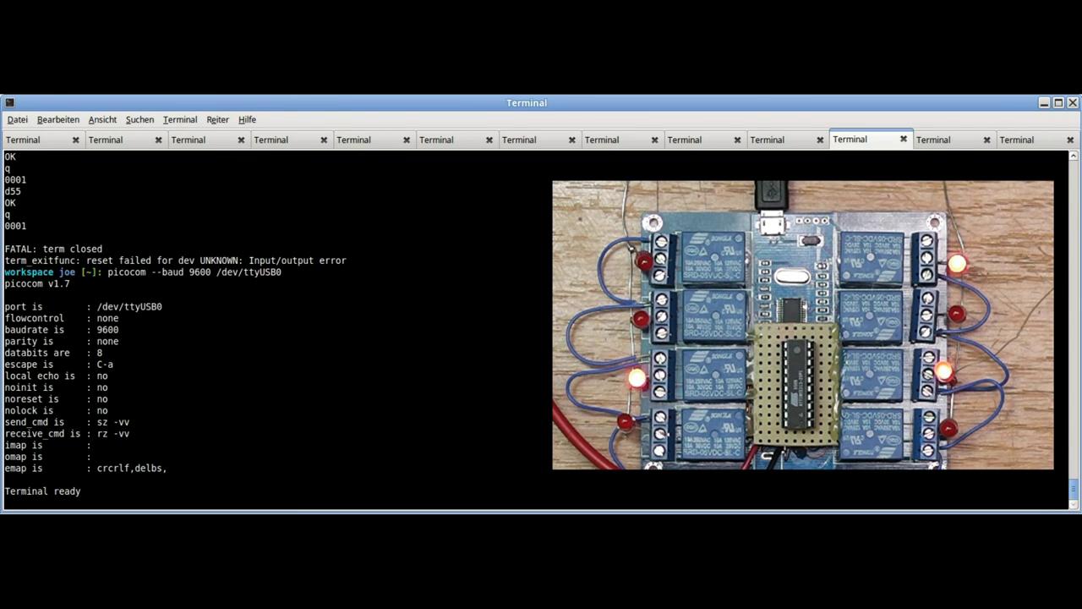
pyautogui.hotkey('ctrl', 'a')
pyautogui.hotkey('ctrl', 'c')
# Query the relay status after bootup and clear the relay inversion mask with i00.
pyautogui.write('q')
pyautogui.press('Return')
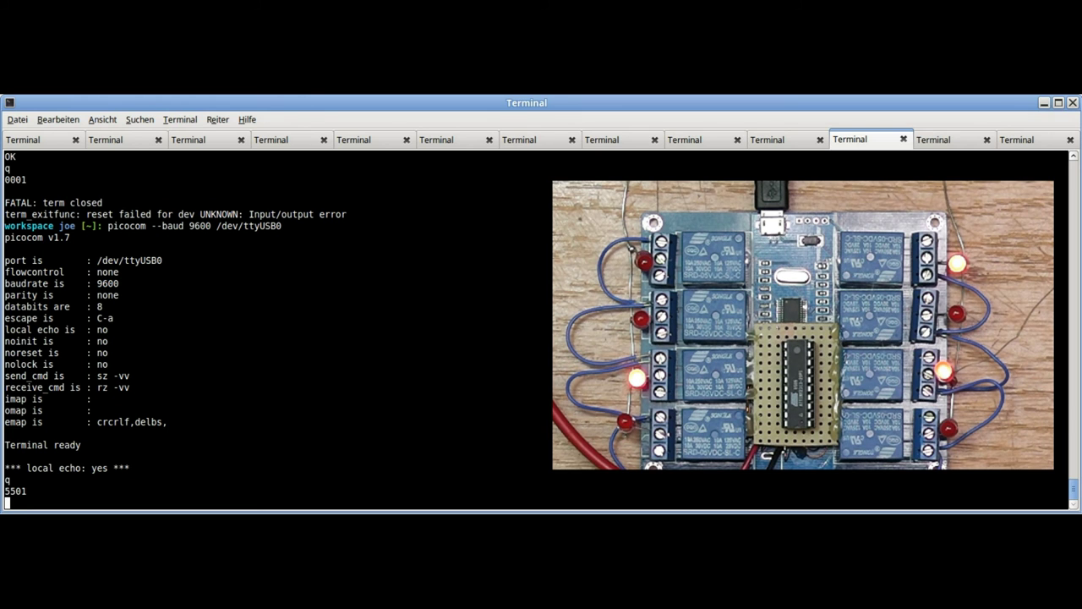
pyautogui.write('i00')
pyautogui.press('Return')
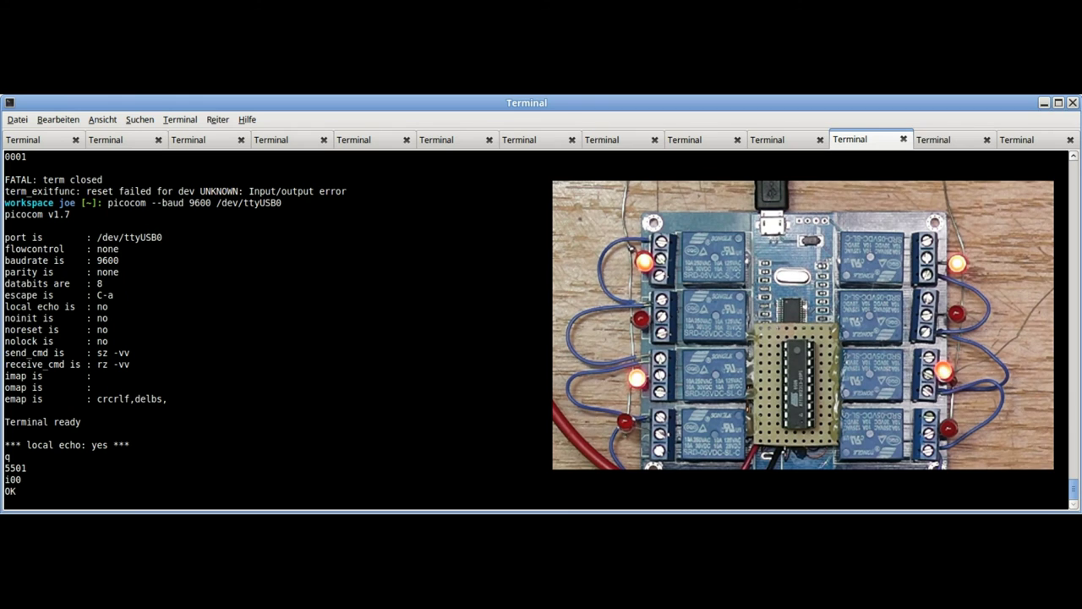